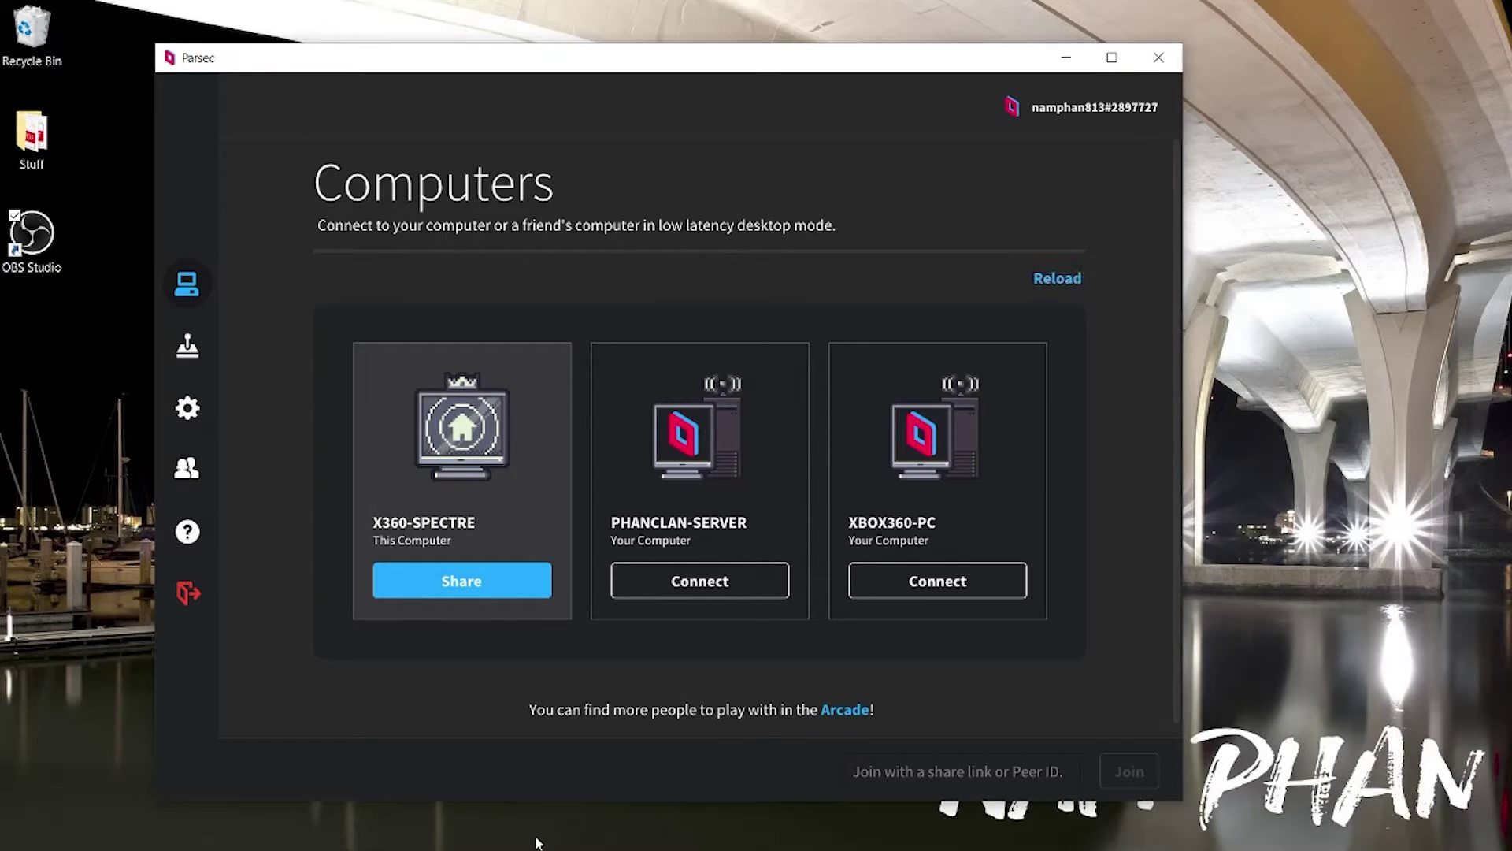
Step: Check the laptop's CPU in Task Manager, then connect to PHANCLAN-SERVER in Parsec
{"action": "mouse_move", "coordinate": [626, 846]}
{"action": "left_click", "coordinate": [751, 836]}
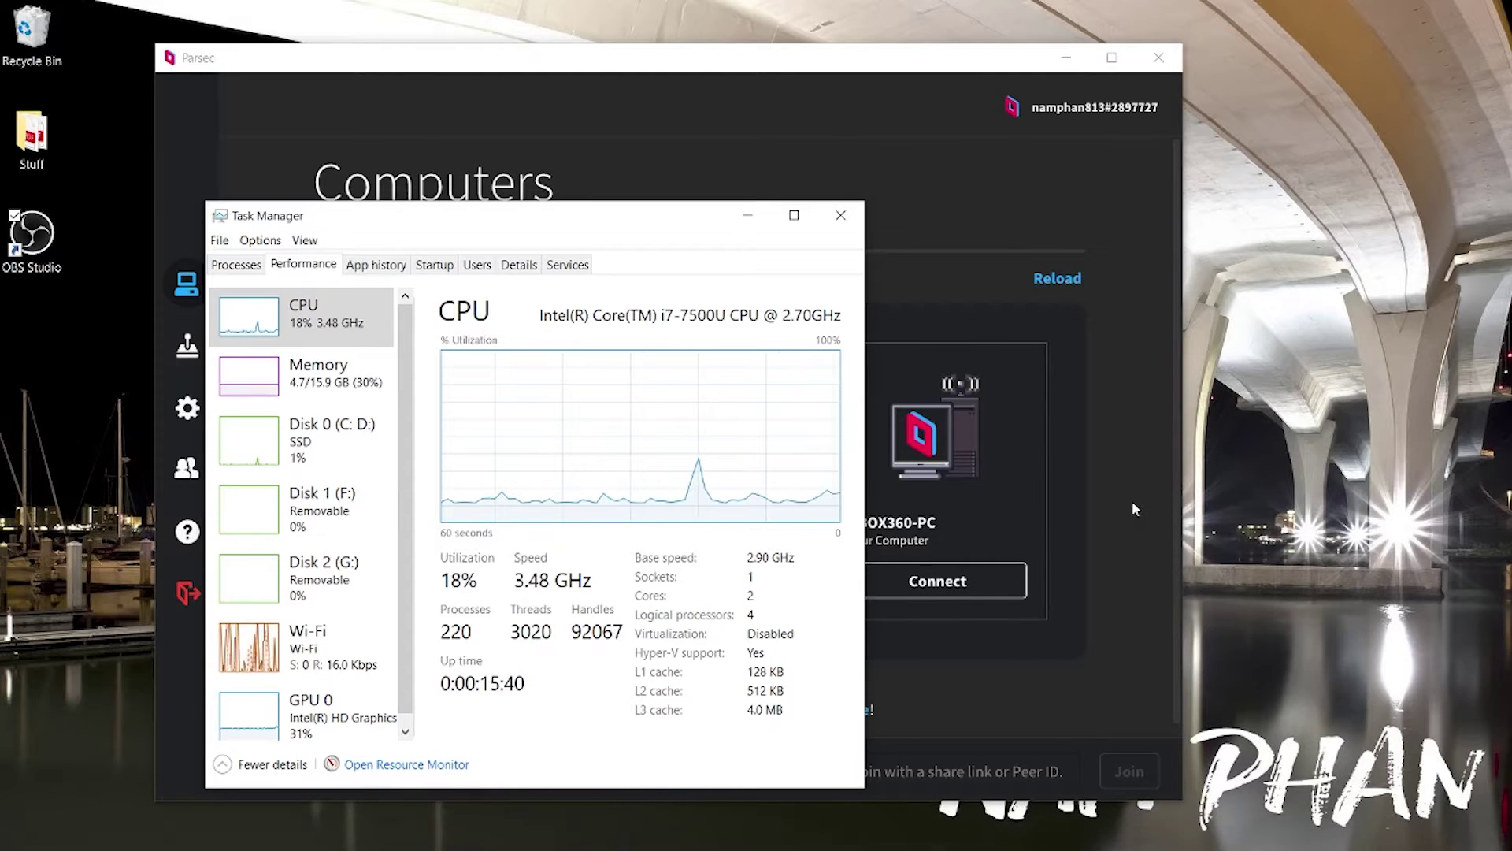
{"action": "left_click", "coordinate": [1132, 504]}
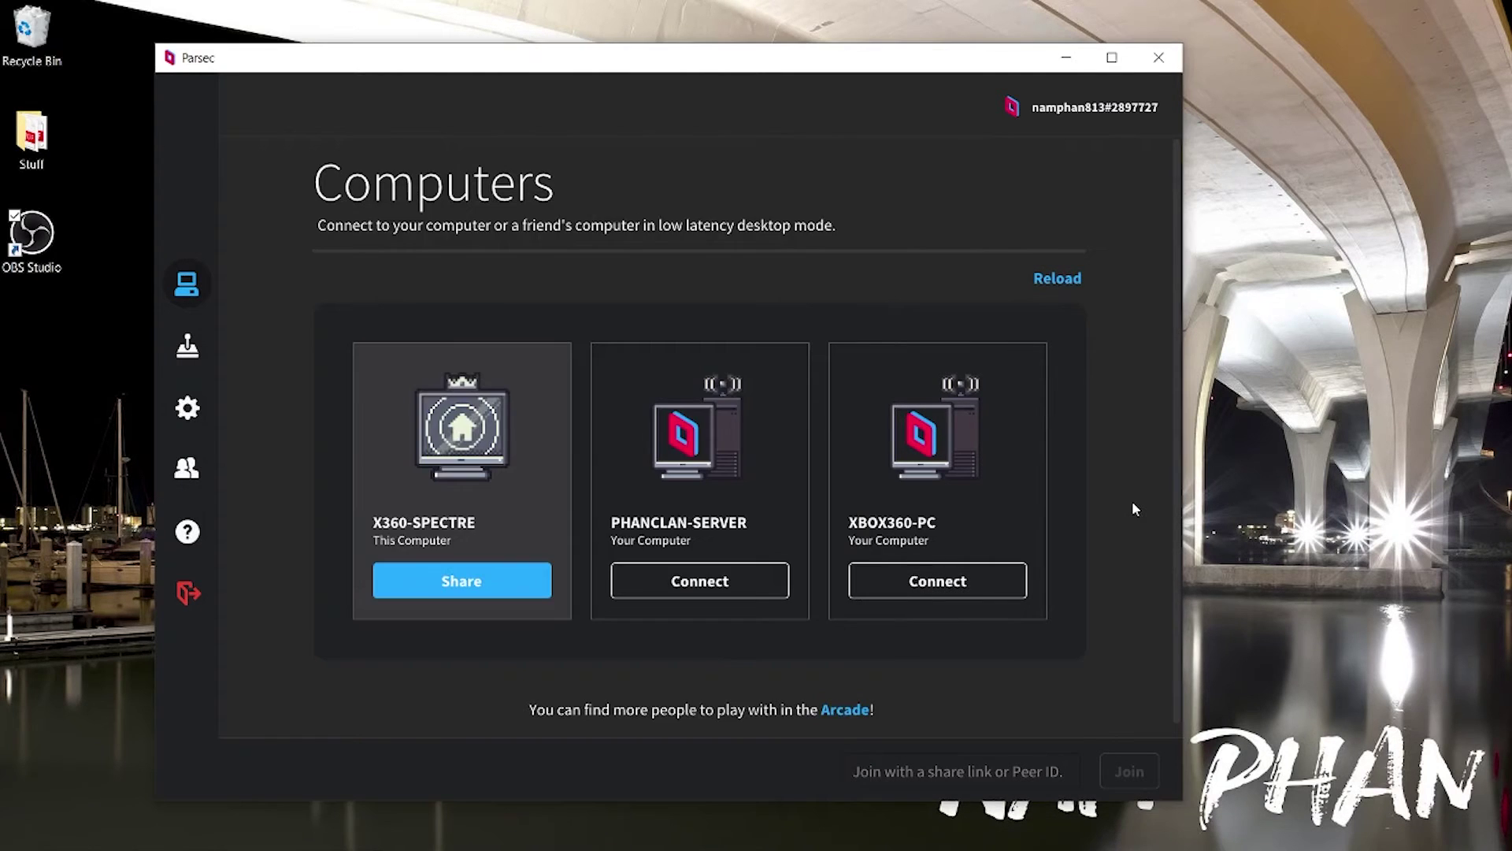
{"action": "left_click", "coordinate": [728, 593]}
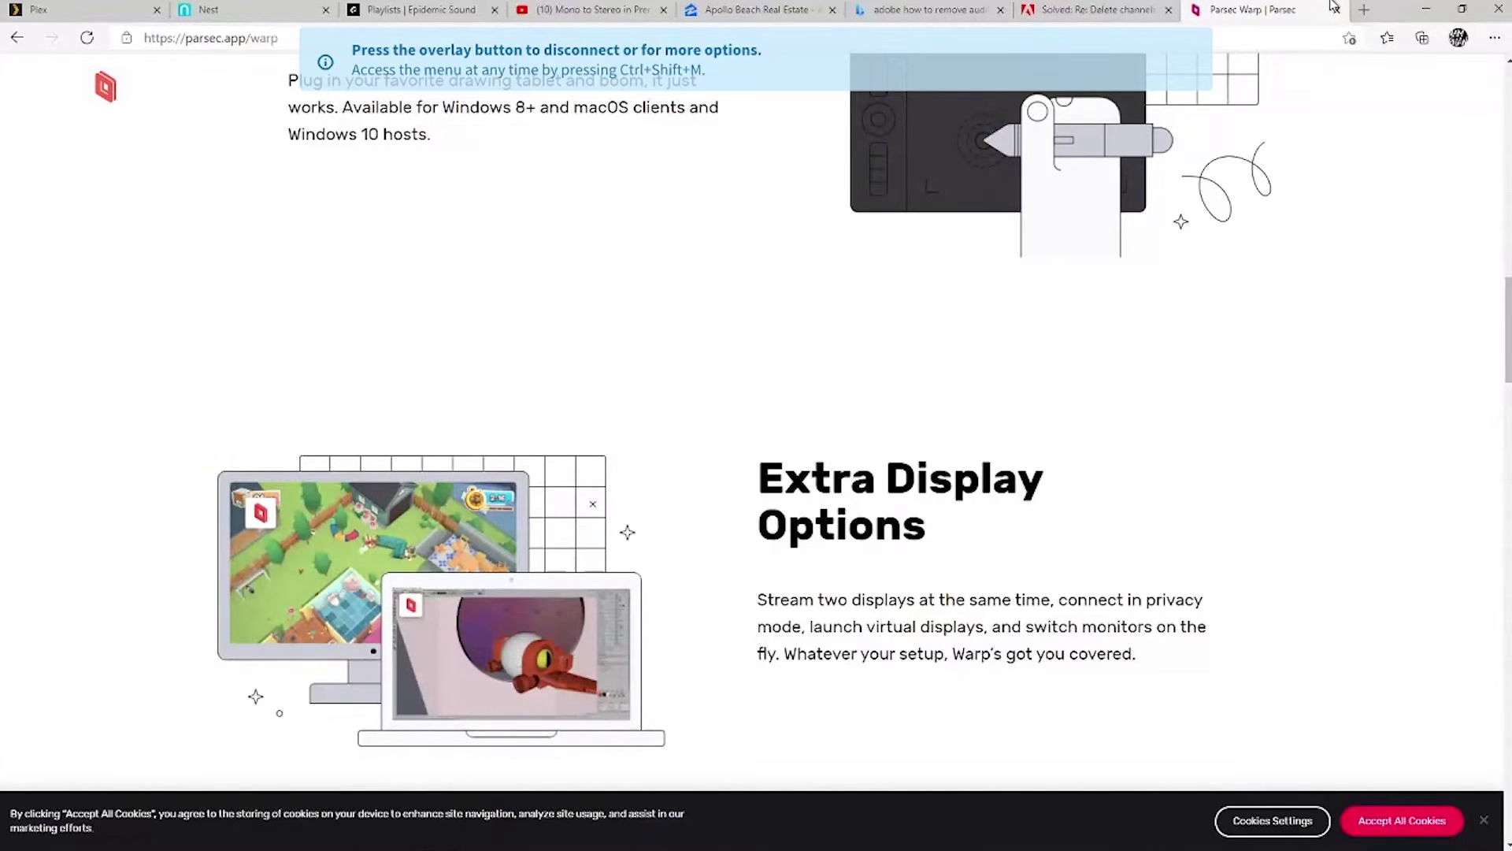
Step: Minimize the remote Edge window to reveal the server desktop and its Task Manager
{"action": "left_click", "coordinate": [1426, 6]}
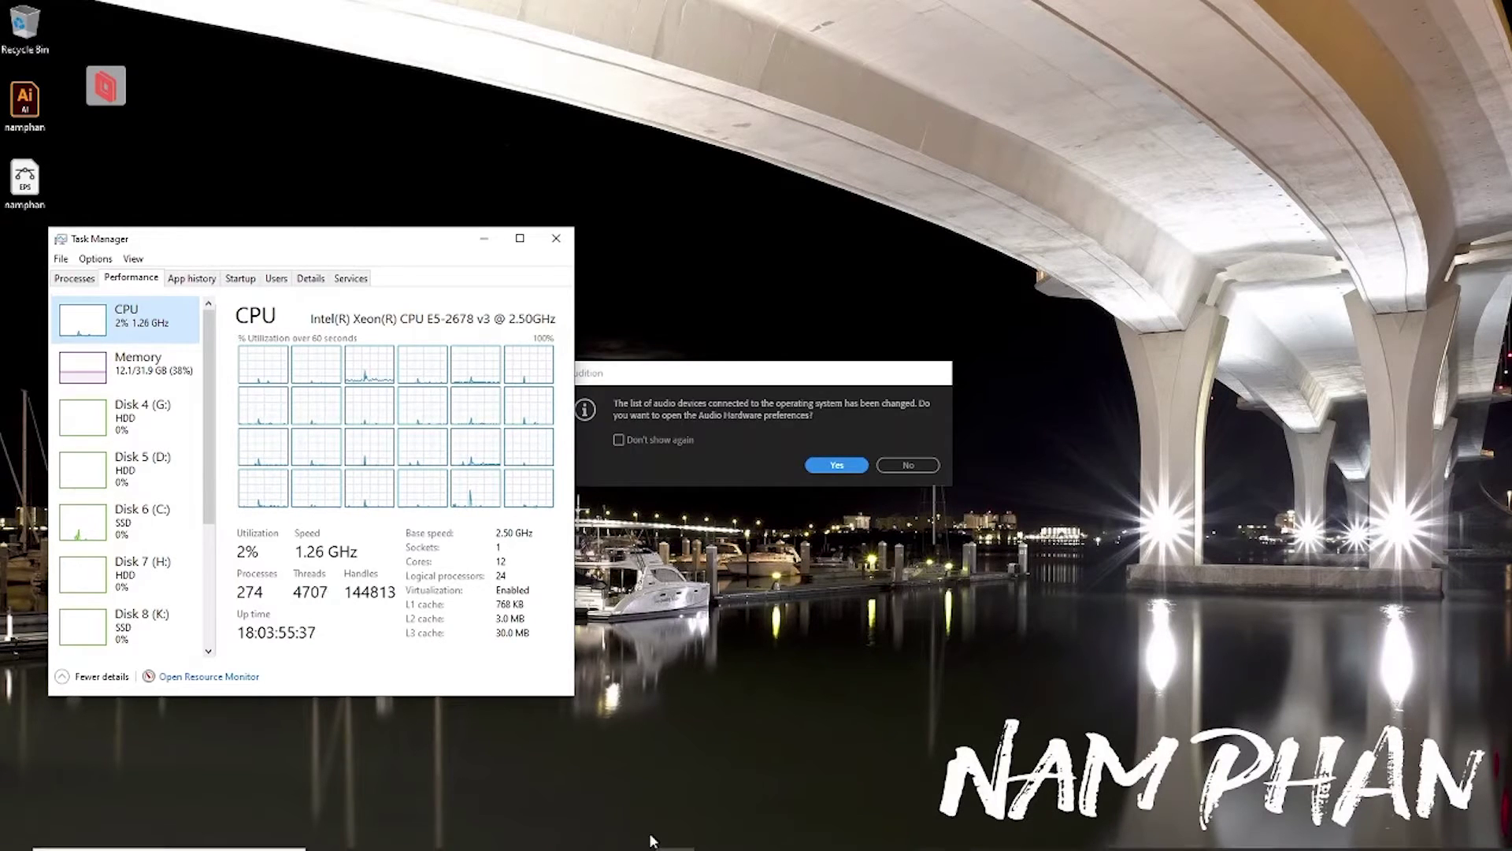
Step: Bring Premiere Pro forward, scrub the timeline, and play the sequence from its start
{"action": "mouse_move", "coordinate": [654, 840]}
{"action": "left_click", "coordinate": [751, 838]}
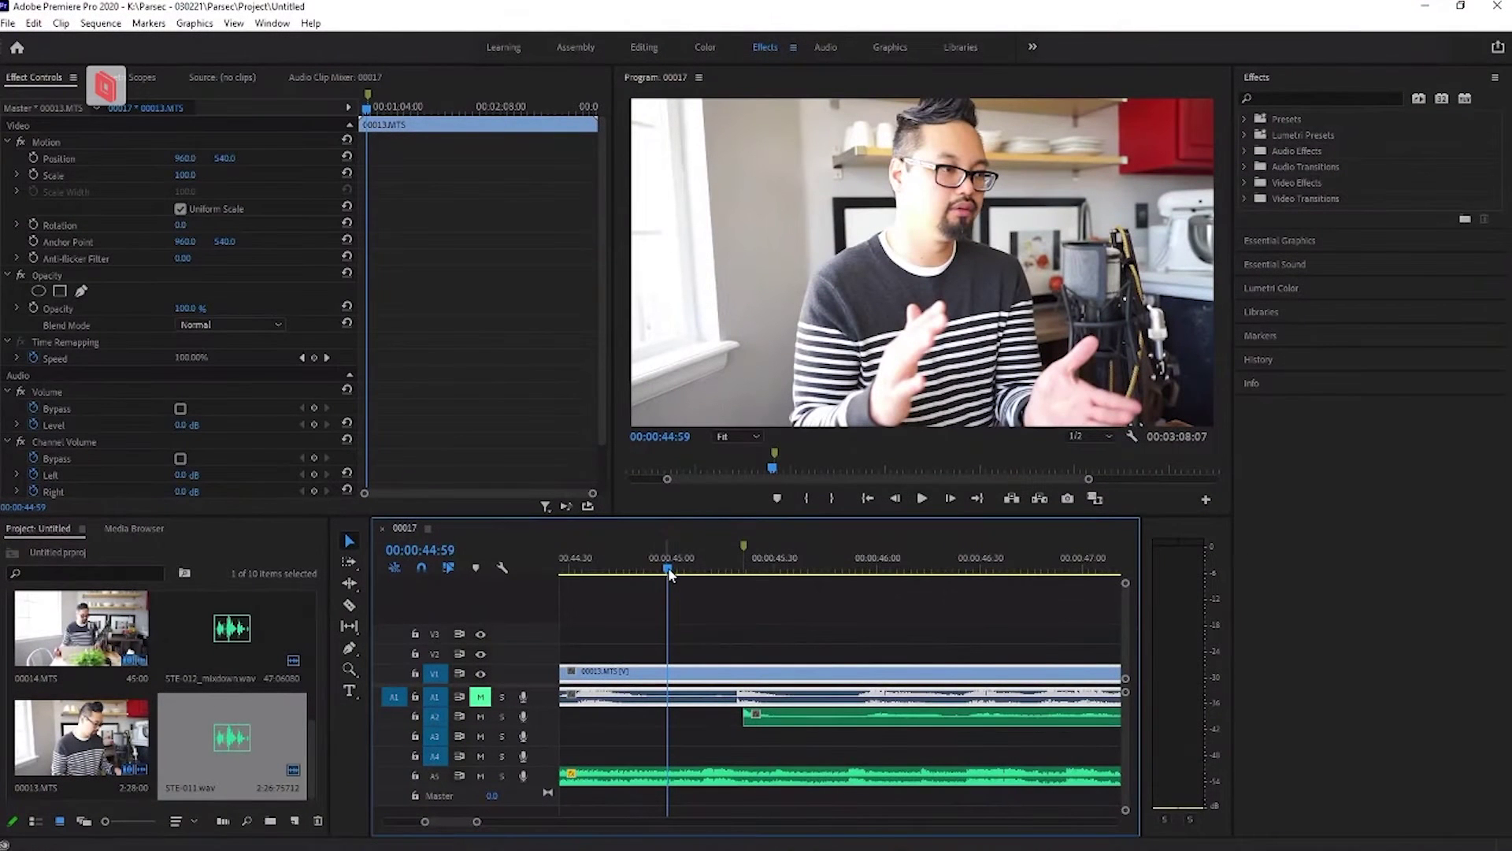
{"action": "left_click_drag", "start_coordinate": [670, 575], "coordinate": [637, 555]}
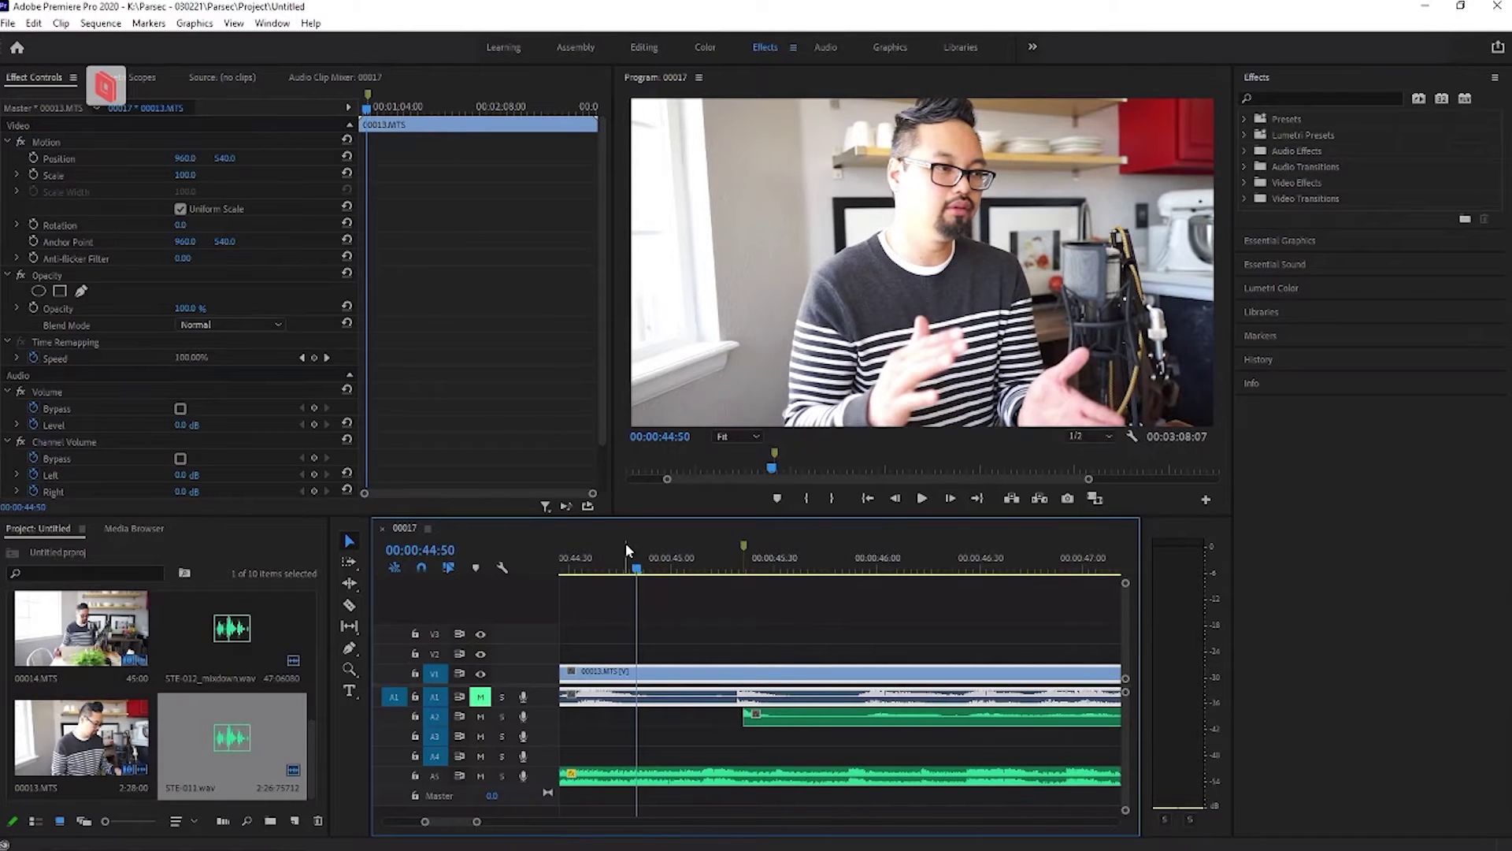
{"action": "key", "text": "space"}
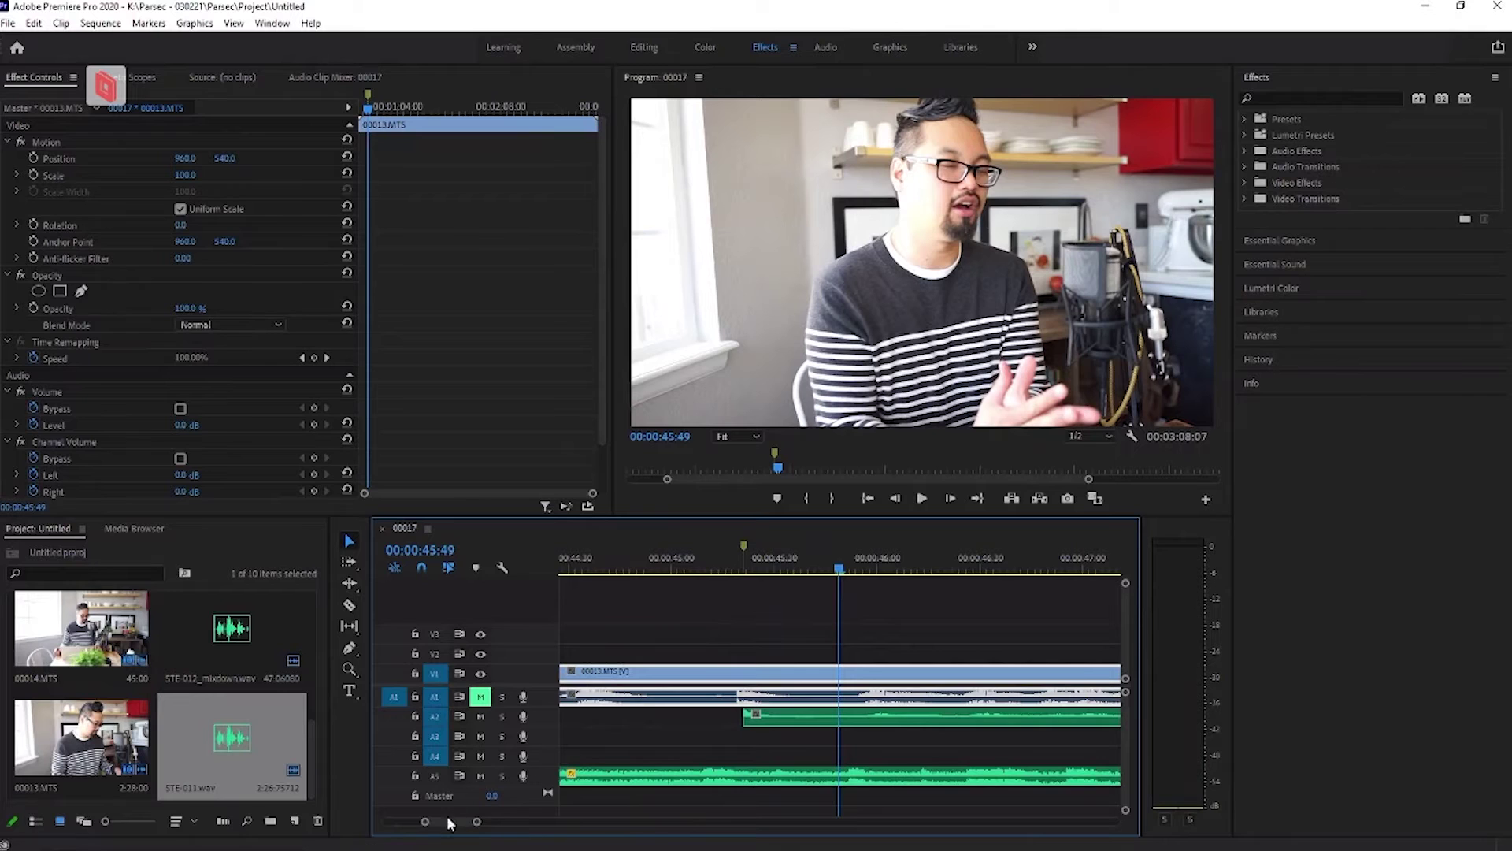
{"action": "left_click_drag", "start_coordinate": [451, 824], "coordinate": [412, 822]}
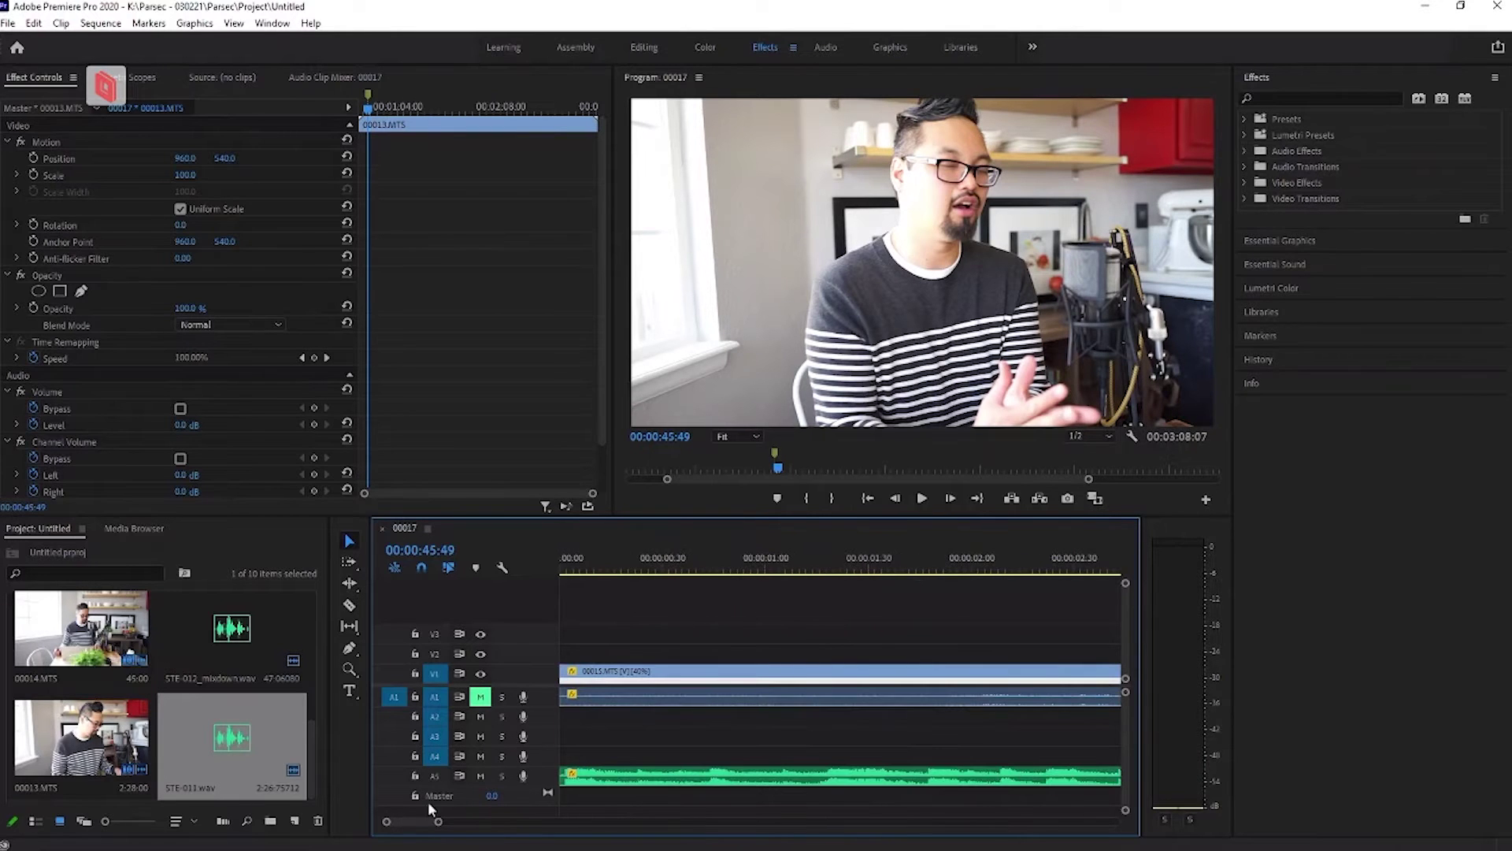
{"action": "left_click", "coordinate": [629, 565]}
{"action": "key", "text": "space"}
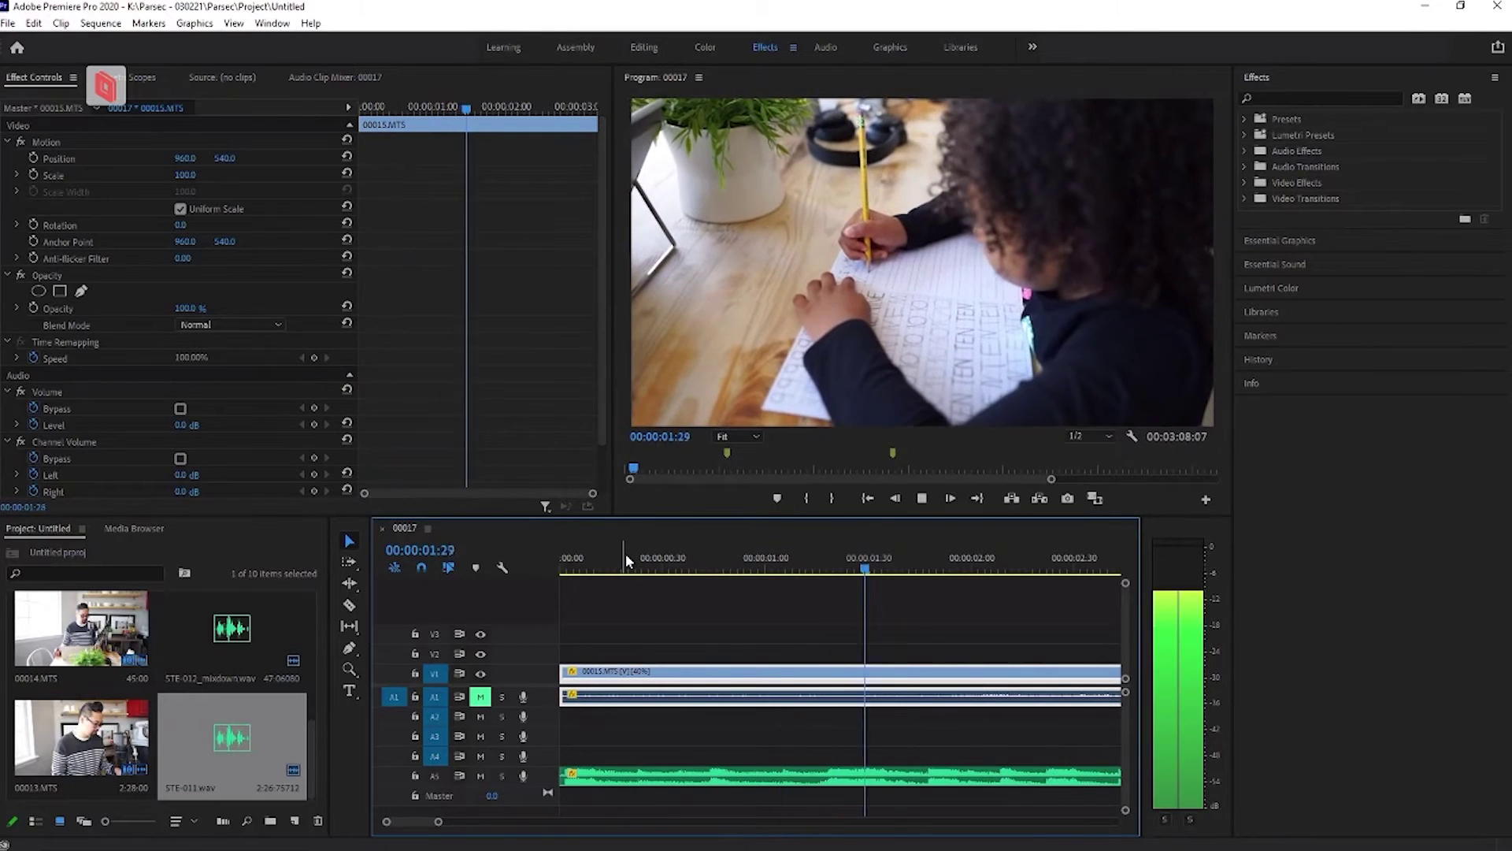
{"action": "key", "text": "space"}
{"action": "key", "text": "space"}
{"action": "key", "text": "space"}
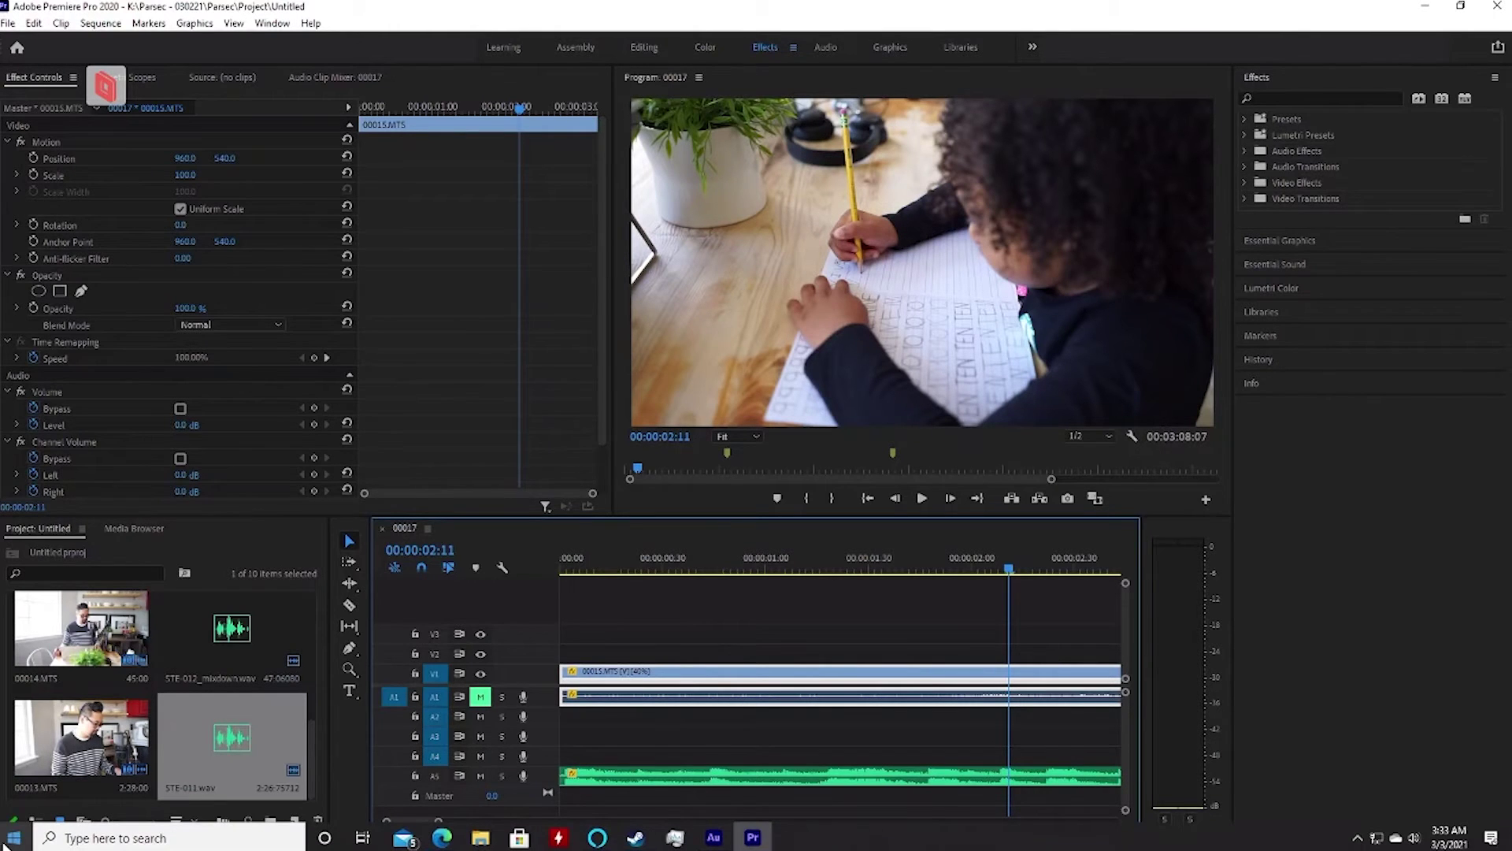
Step: Toggle the remote Start menu, minimize and restore Premiere repeatedly, then switch to the Warp page
{"action": "left_click", "coordinate": [5, 841]}
{"action": "left_click", "coordinate": [5, 841]}
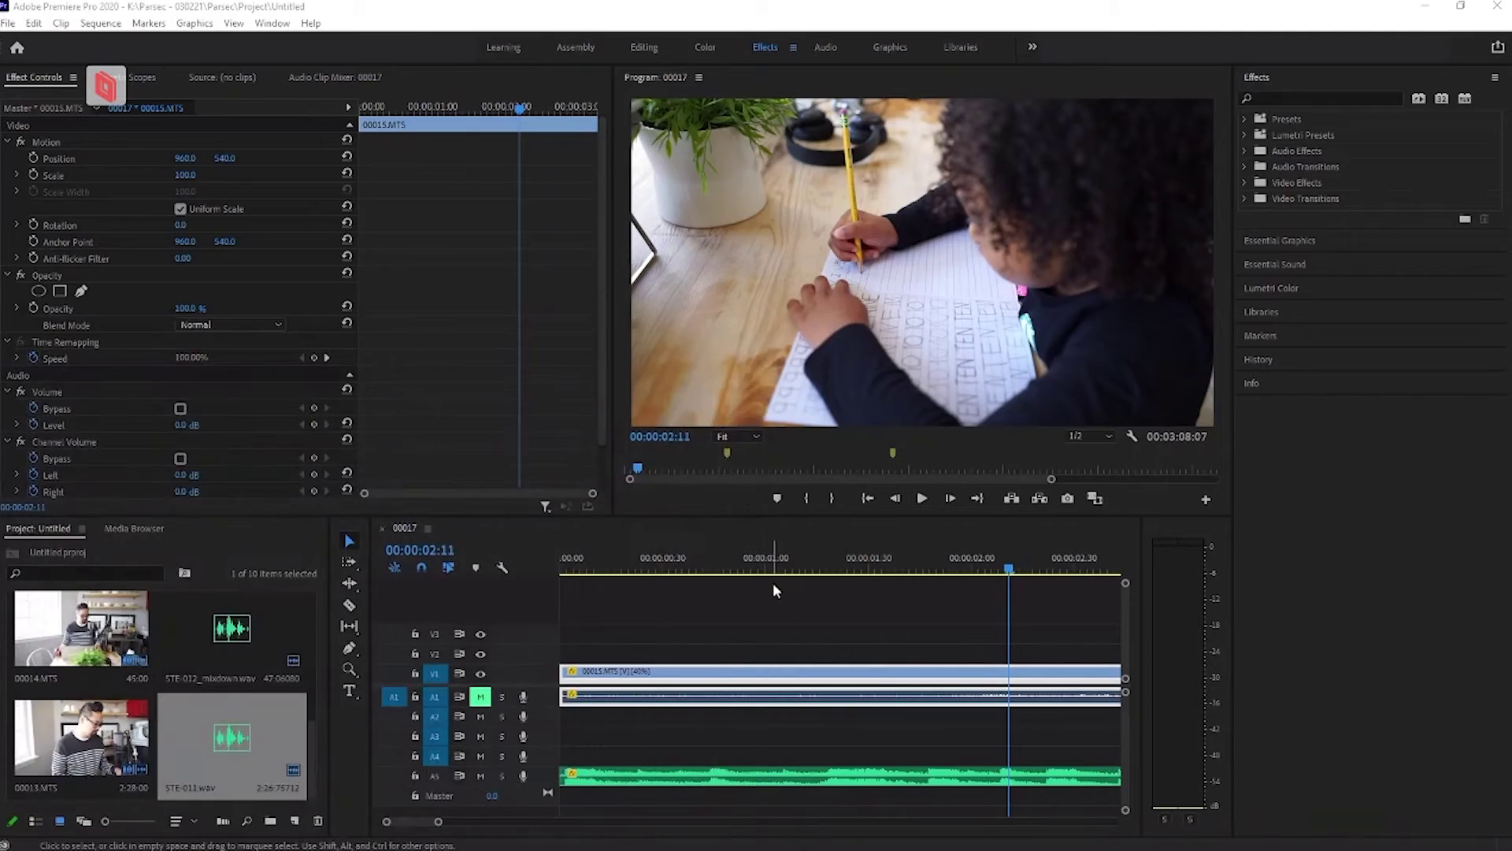
{"action": "left_click", "coordinate": [1424, 8]}
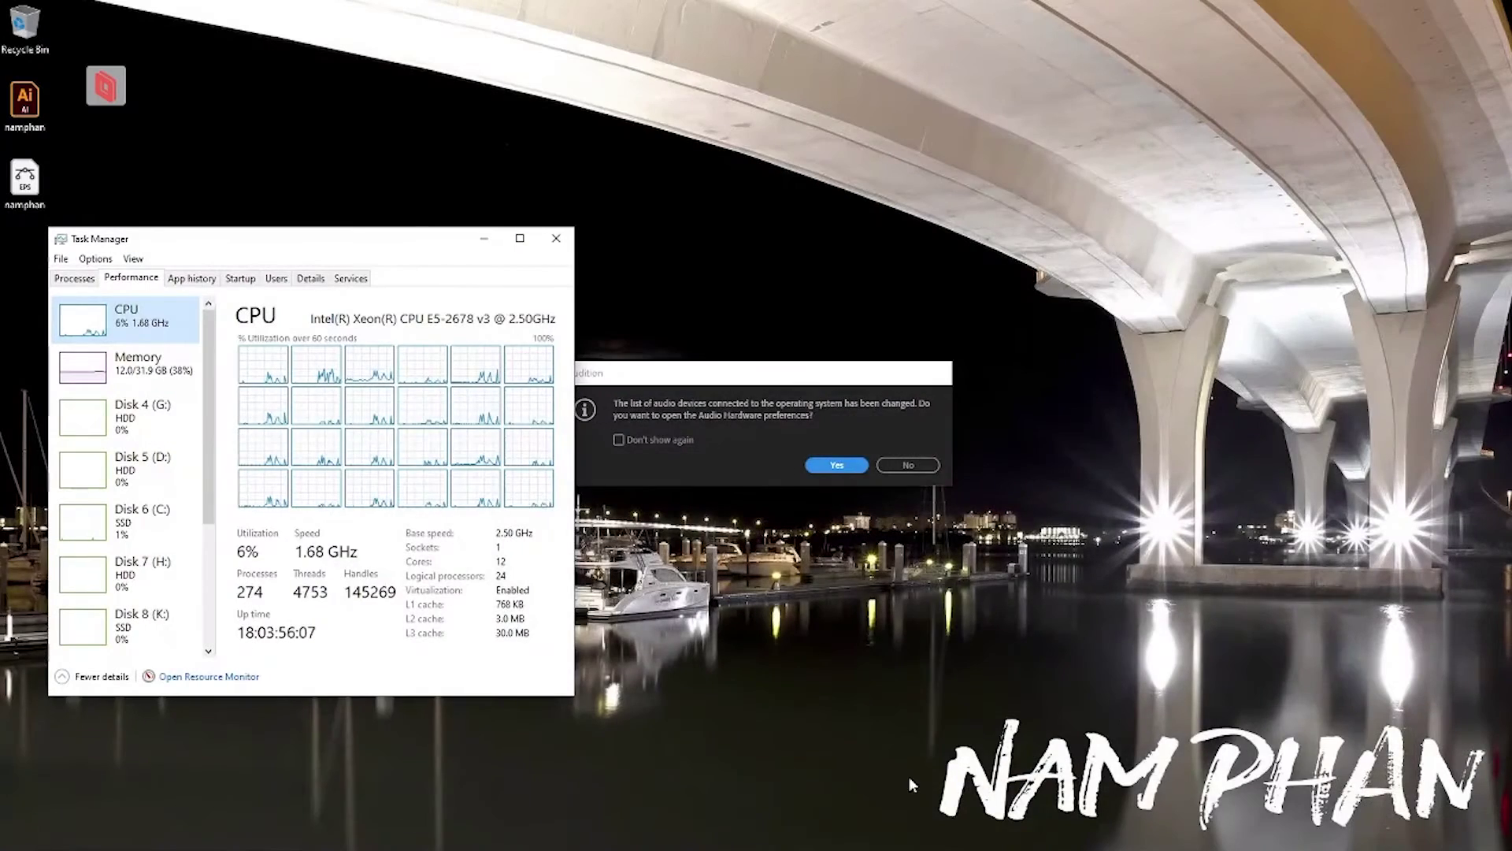
{"action": "left_click", "coordinate": [746, 840]}
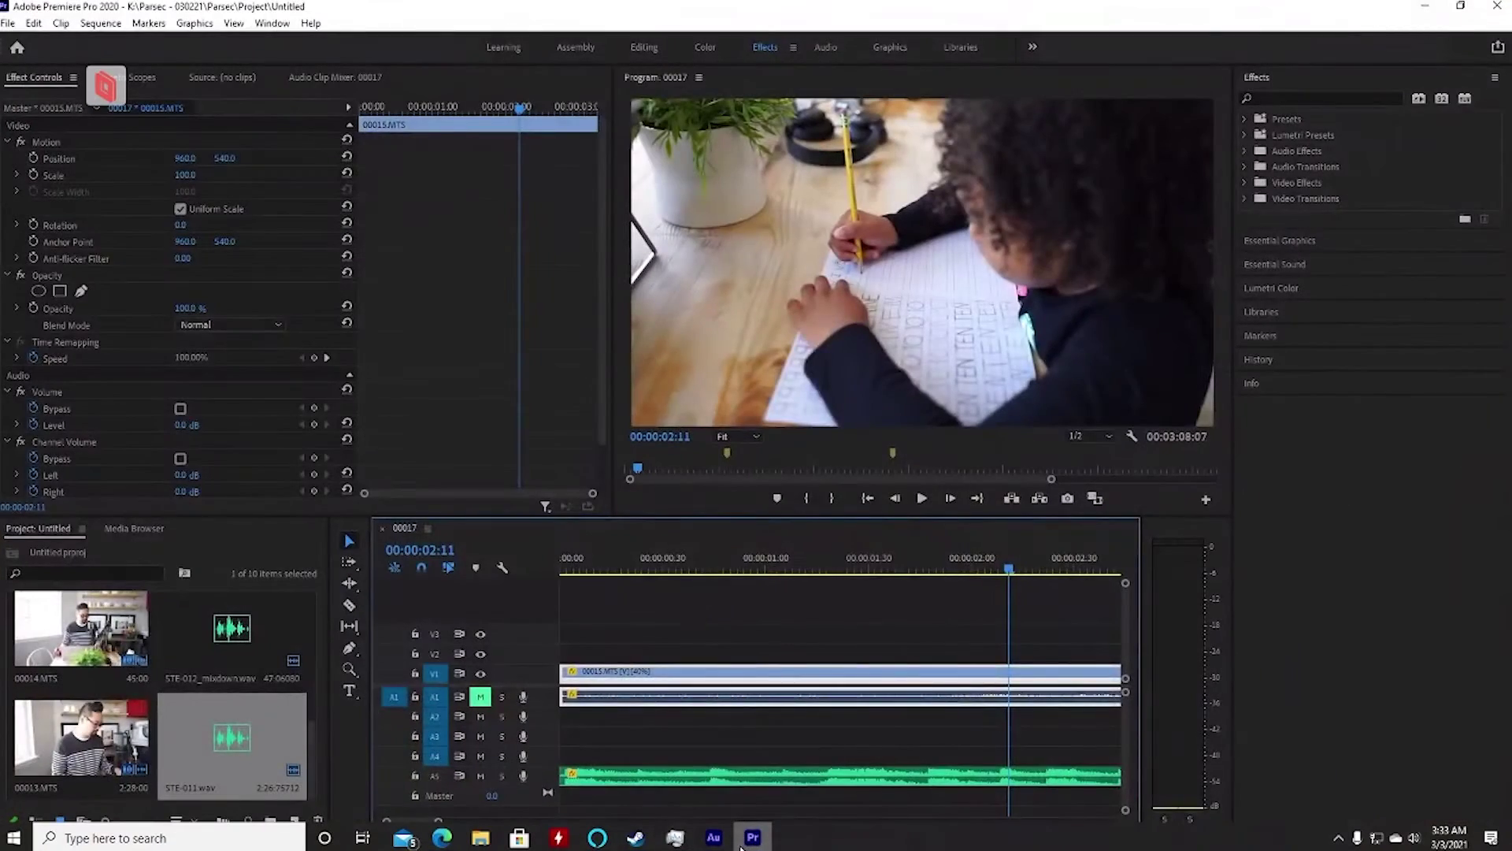
{"action": "left_click", "coordinate": [745, 843]}
{"action": "left_click", "coordinate": [743, 844]}
{"action": "left_click", "coordinate": [742, 845]}
{"action": "left_click", "coordinate": [741, 844]}
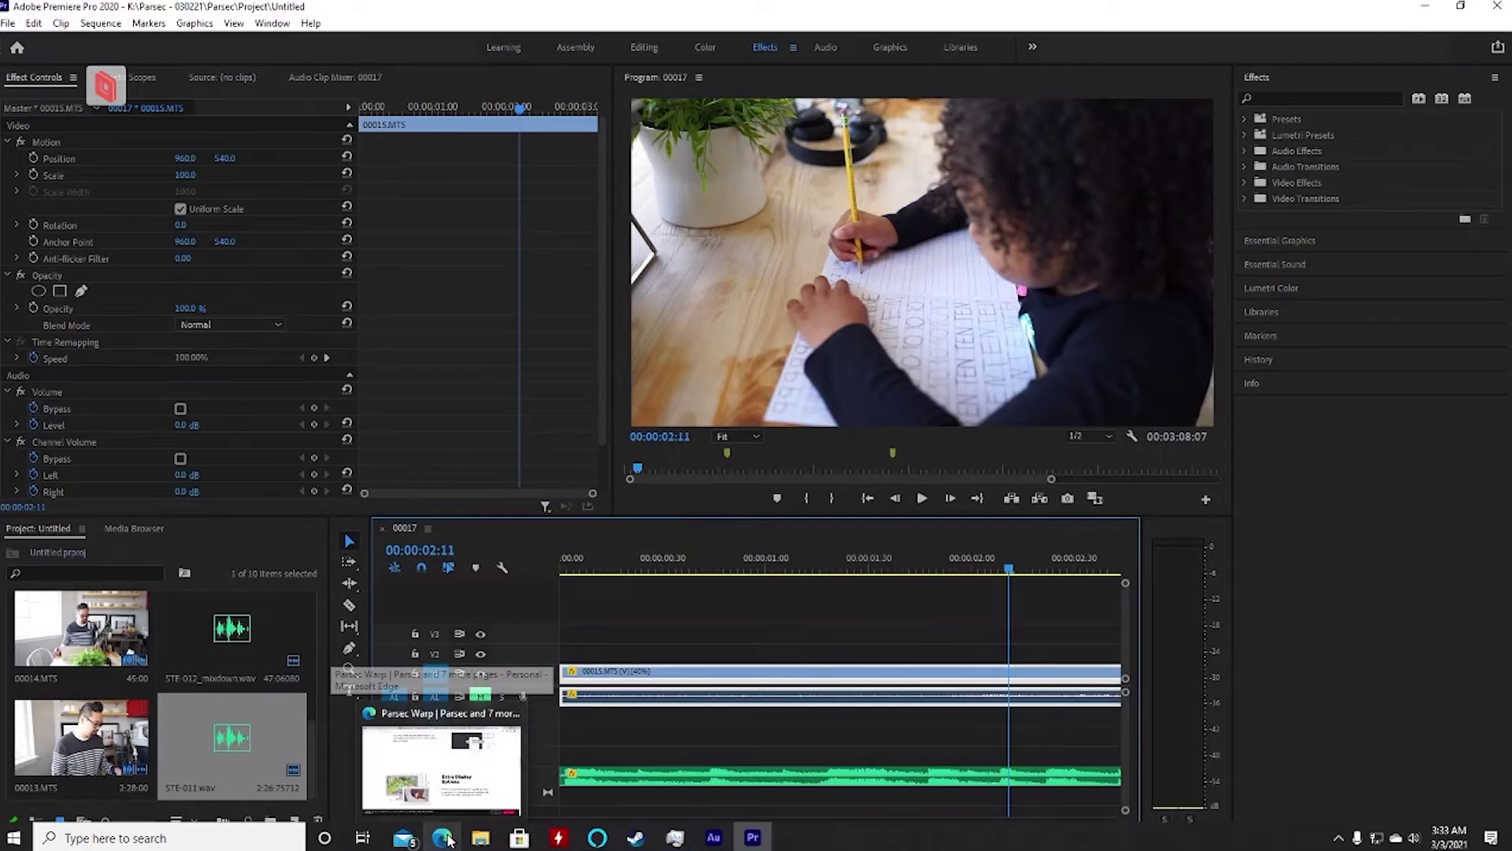
{"action": "left_click", "coordinate": [446, 839]}
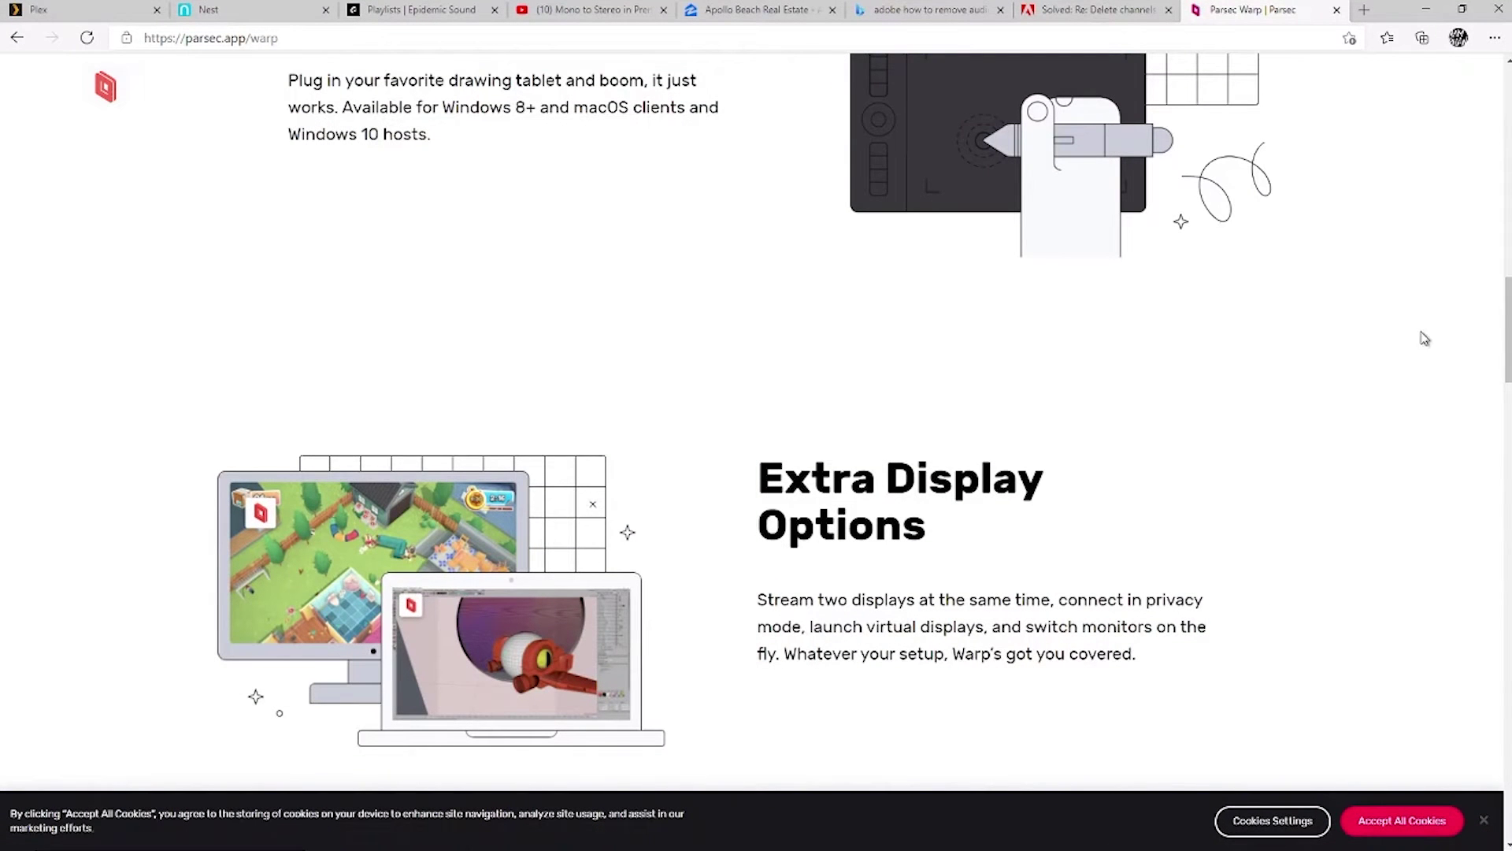
Step: Scroll the Parsec Warp page from the top down to its Extra Display Options section
{"action": "left_click_drag", "start_coordinate": [1508, 331], "coordinate": [1478, 82]}
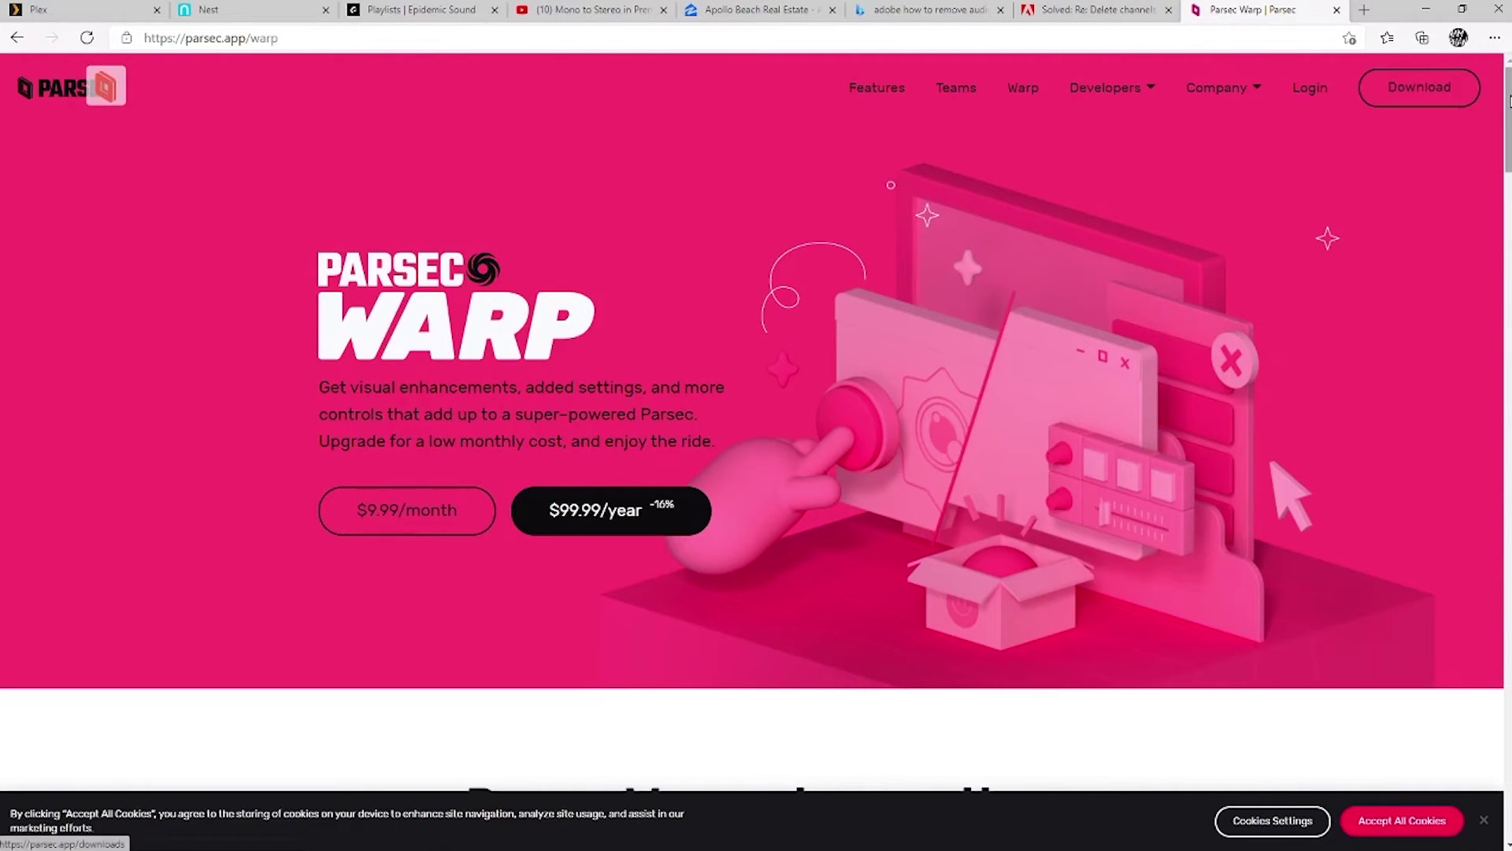
{"action": "scroll", "coordinate": [756, 370], "scroll_direction": "down", "scroll_amount": 8}
{"action": "scroll", "coordinate": [756, 425], "scroll_direction": "up", "scroll_amount": 1}
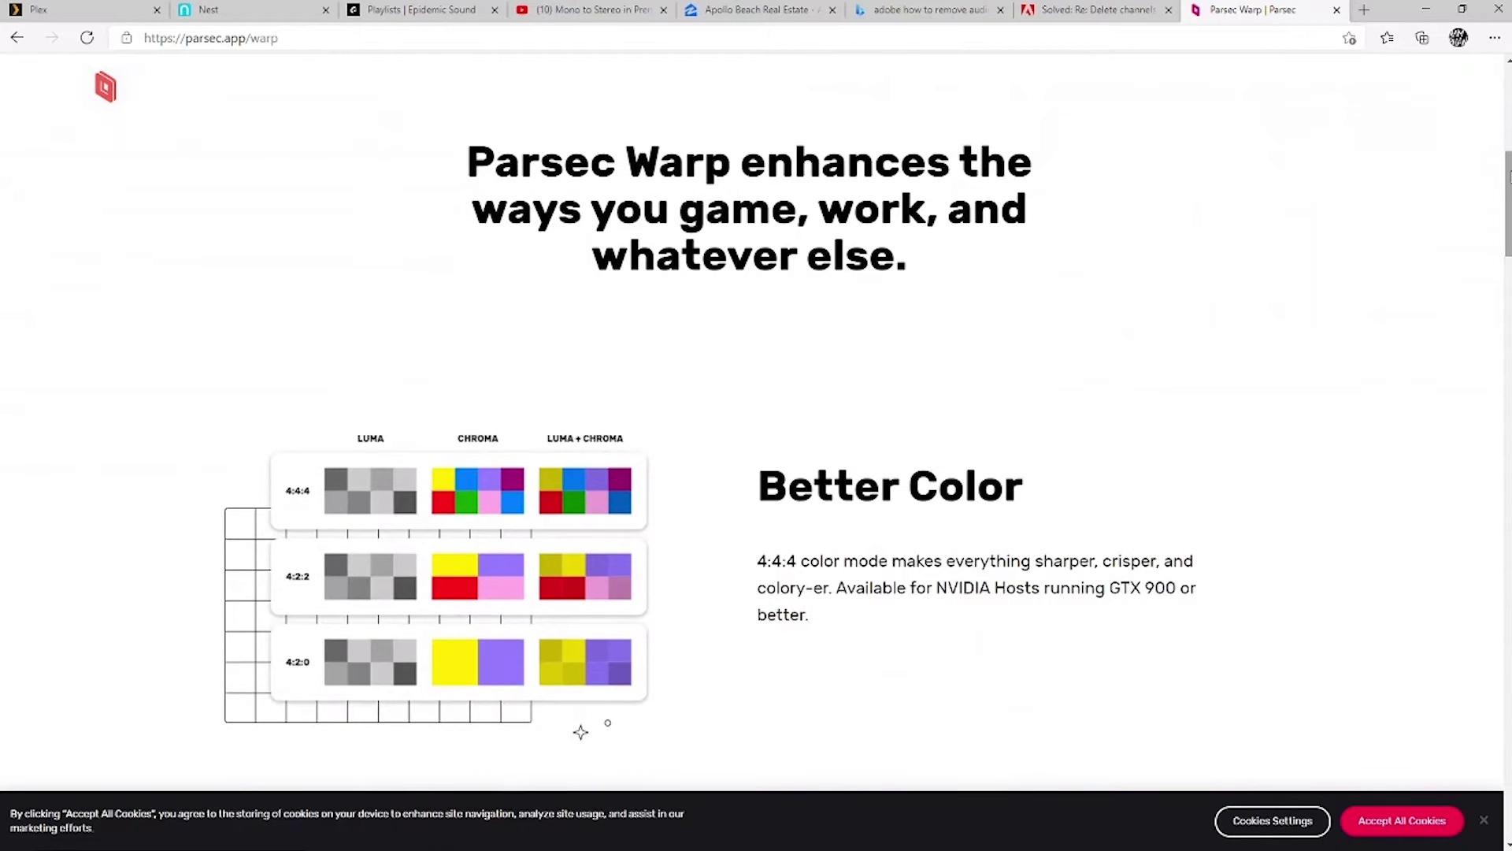
{"action": "scroll", "coordinate": [1472, 187], "scroll_direction": "down", "scroll_amount": 4}
{"action": "scroll", "coordinate": [756, 426], "scroll_direction": "down", "scroll_amount": 5}
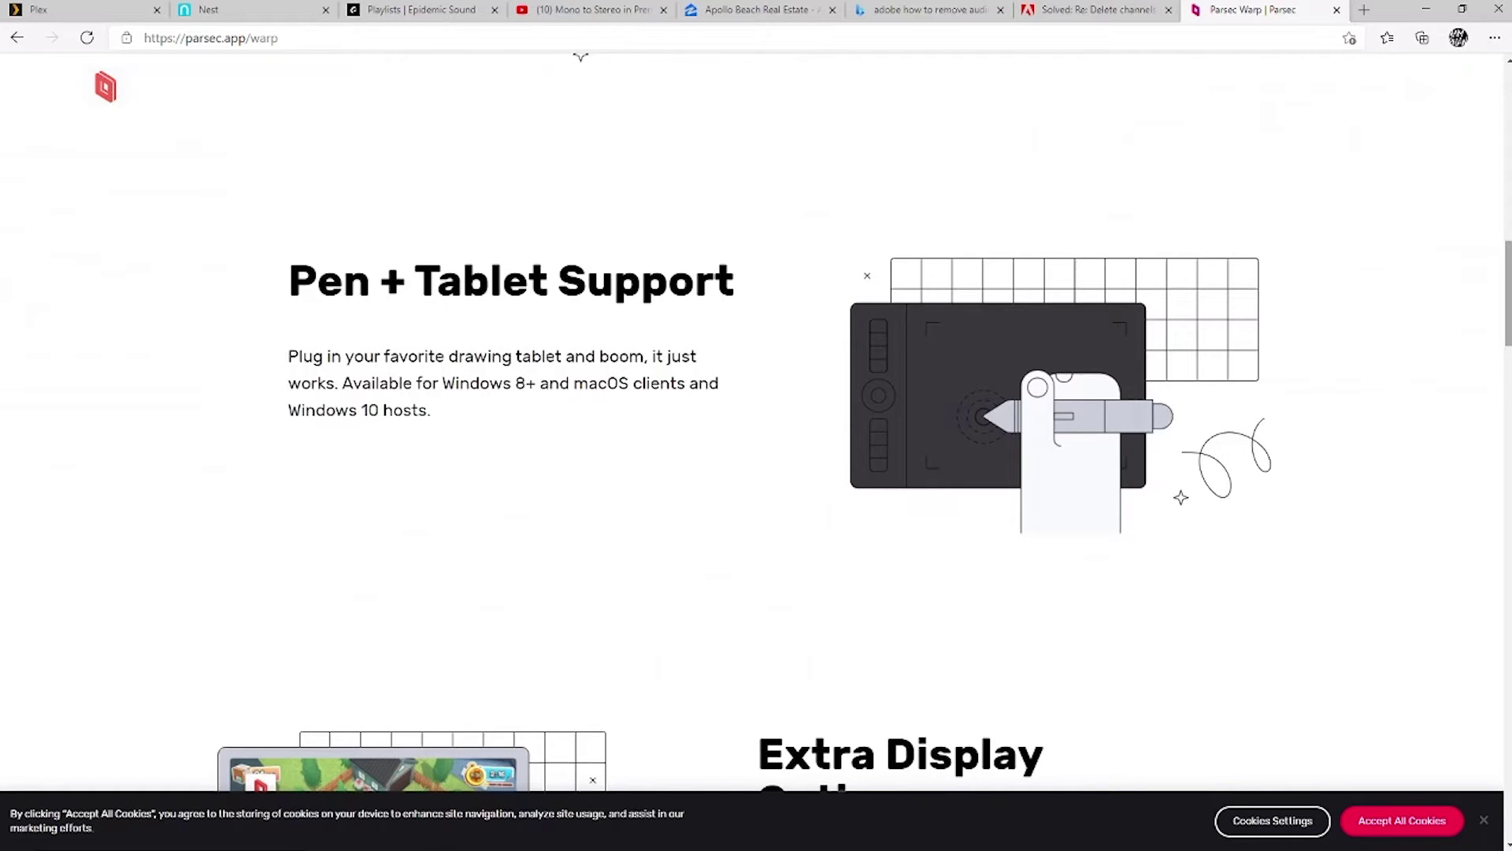
{"action": "scroll", "coordinate": [1493, 282], "scroll_direction": "down", "scroll_amount": 4}
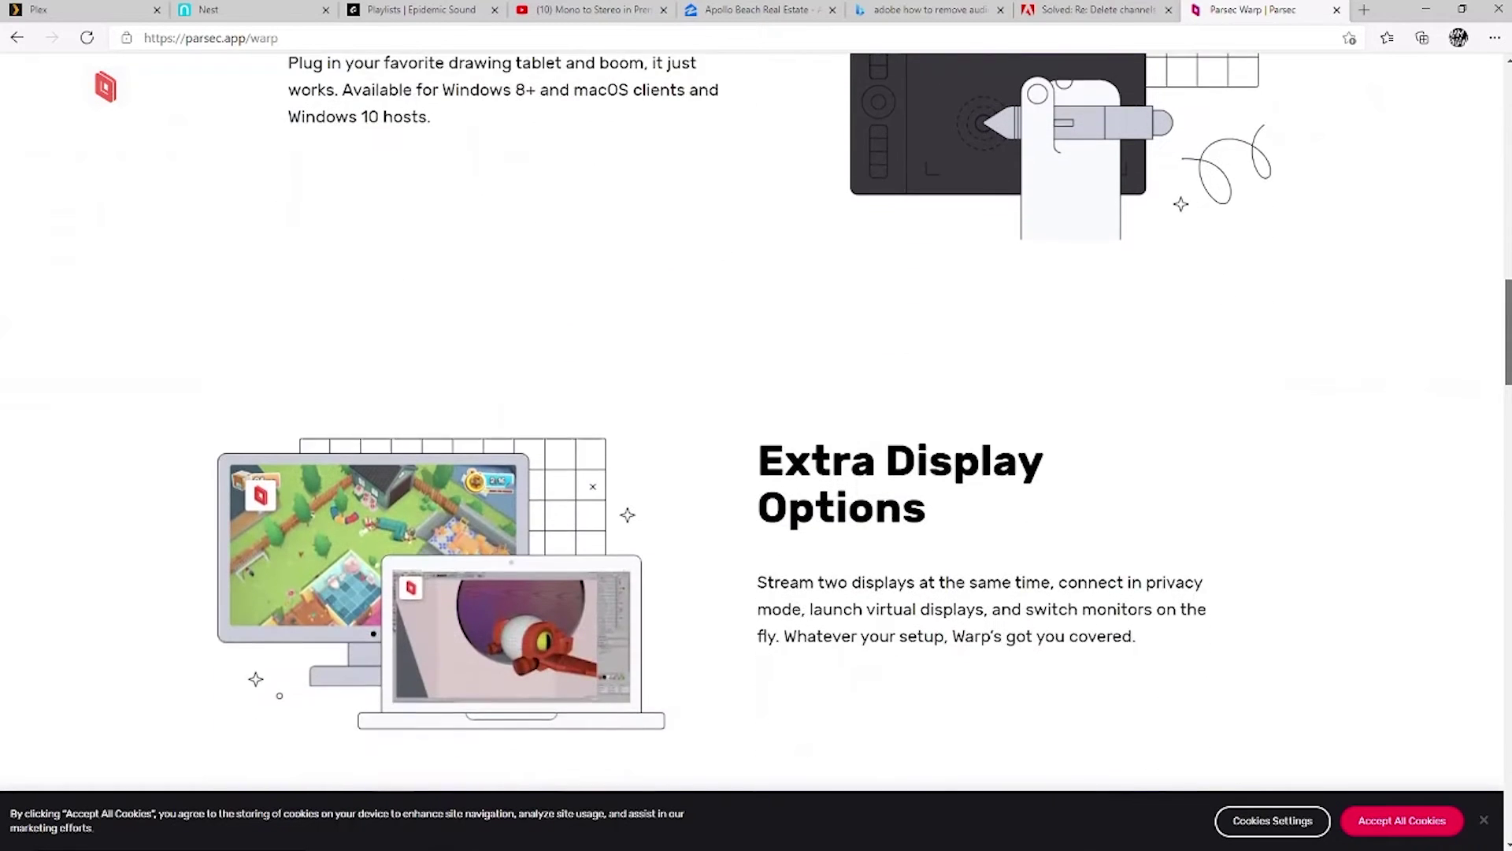
{"action": "scroll", "coordinate": [864, 404], "scroll_direction": "up", "scroll_amount": 1}
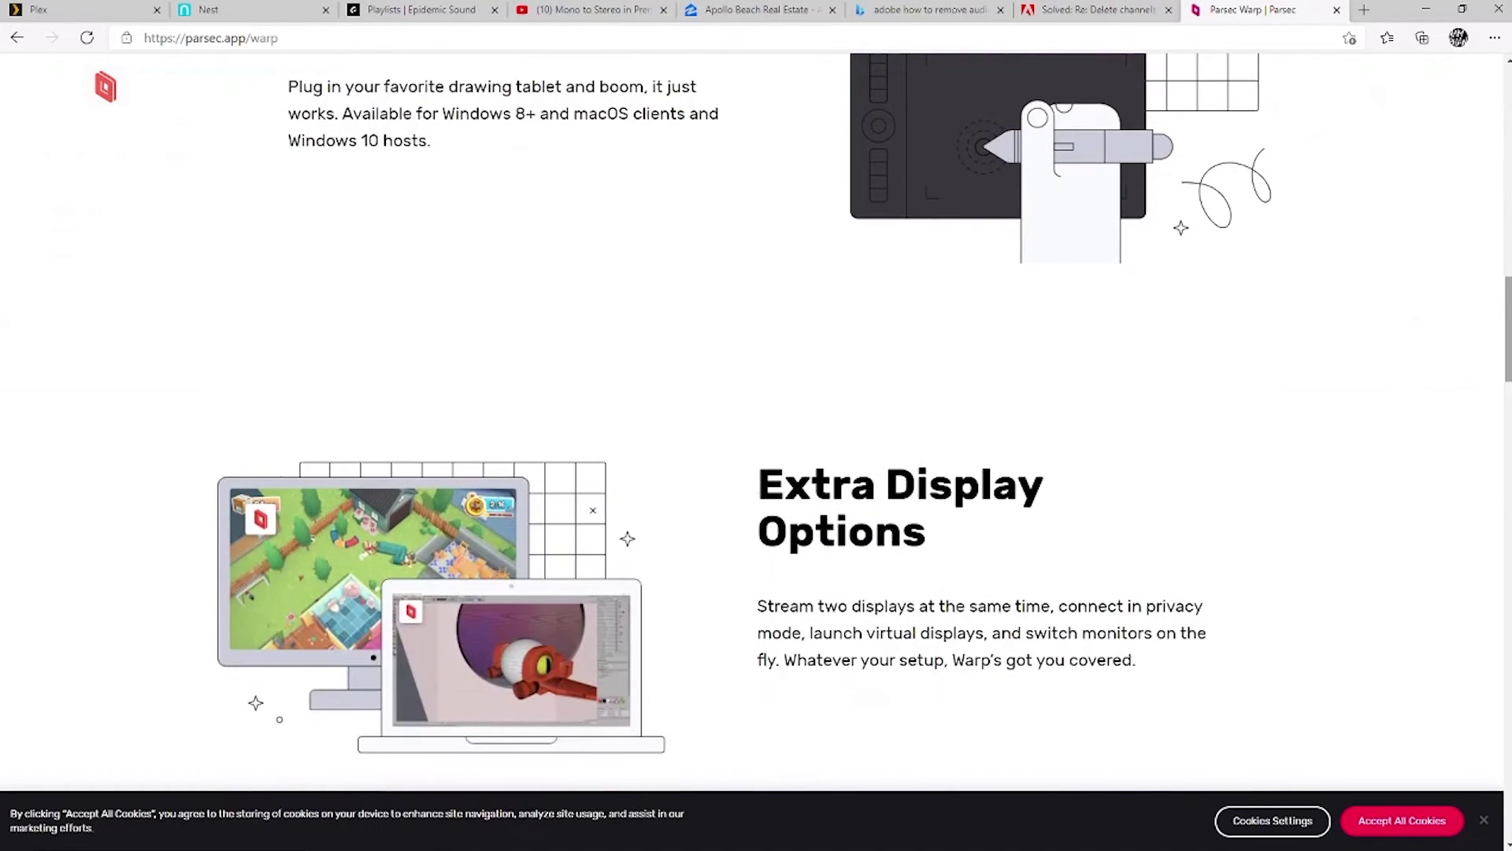
{"action": "left_click", "coordinate": [108, 91]}
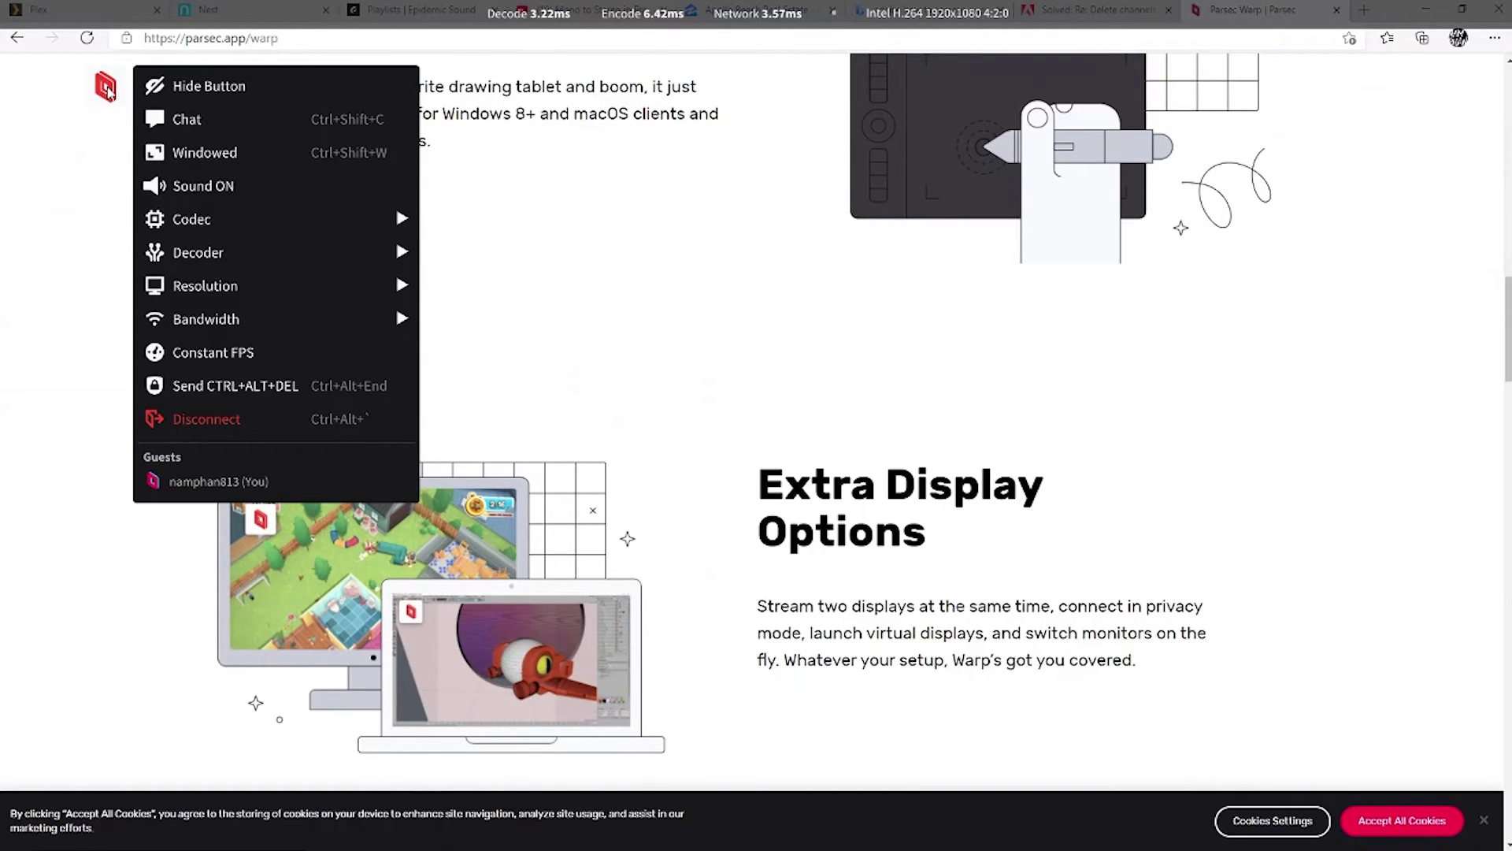
Step: View the Codec and Resolution submenus in the Parsec overlay menu
{"action": "mouse_move", "coordinate": [301, 211]}
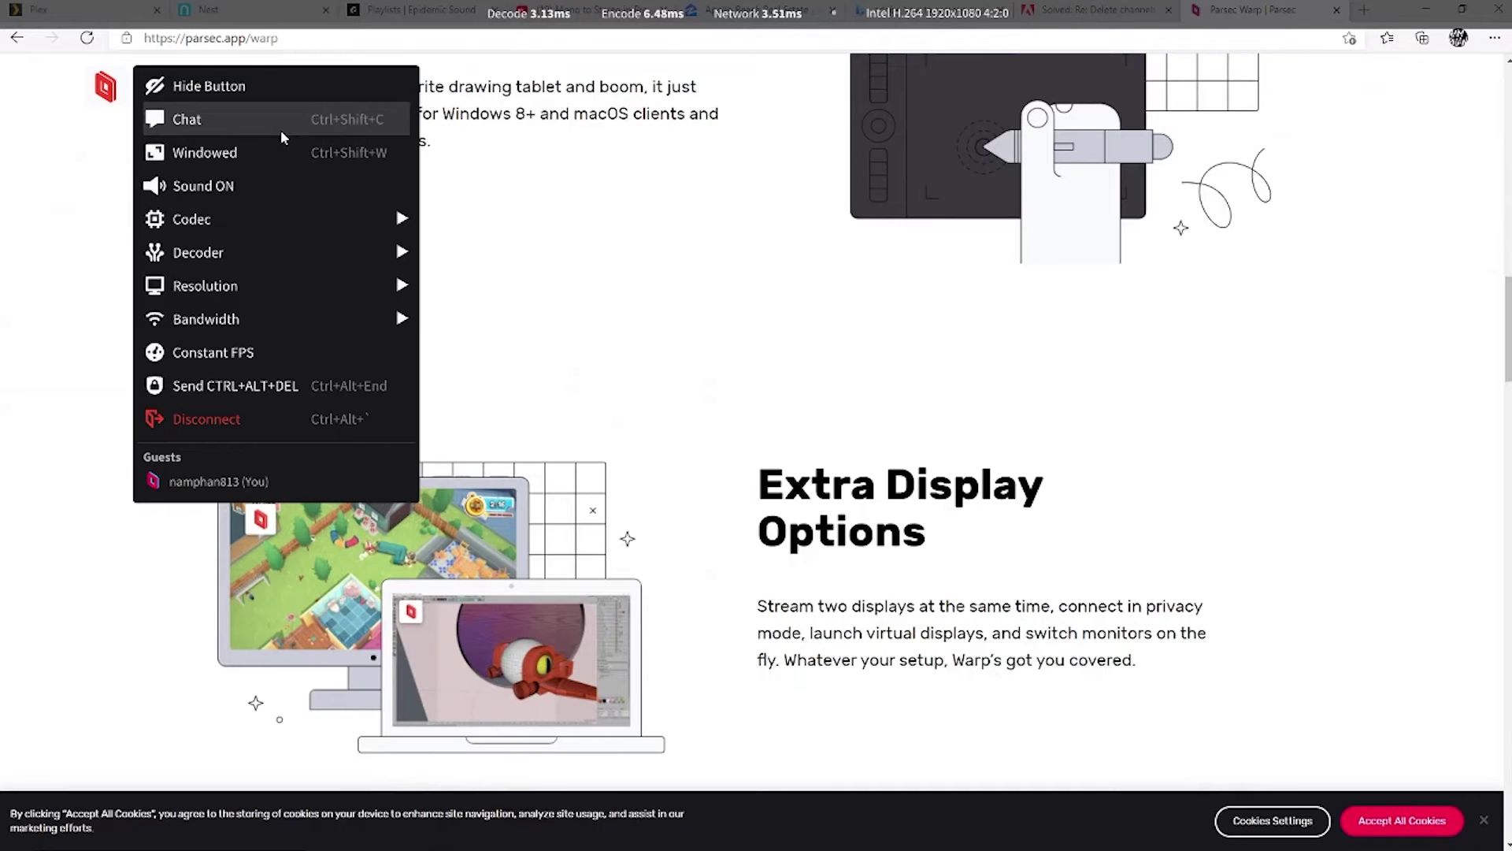
{"action": "mouse_move", "coordinate": [340, 289]}
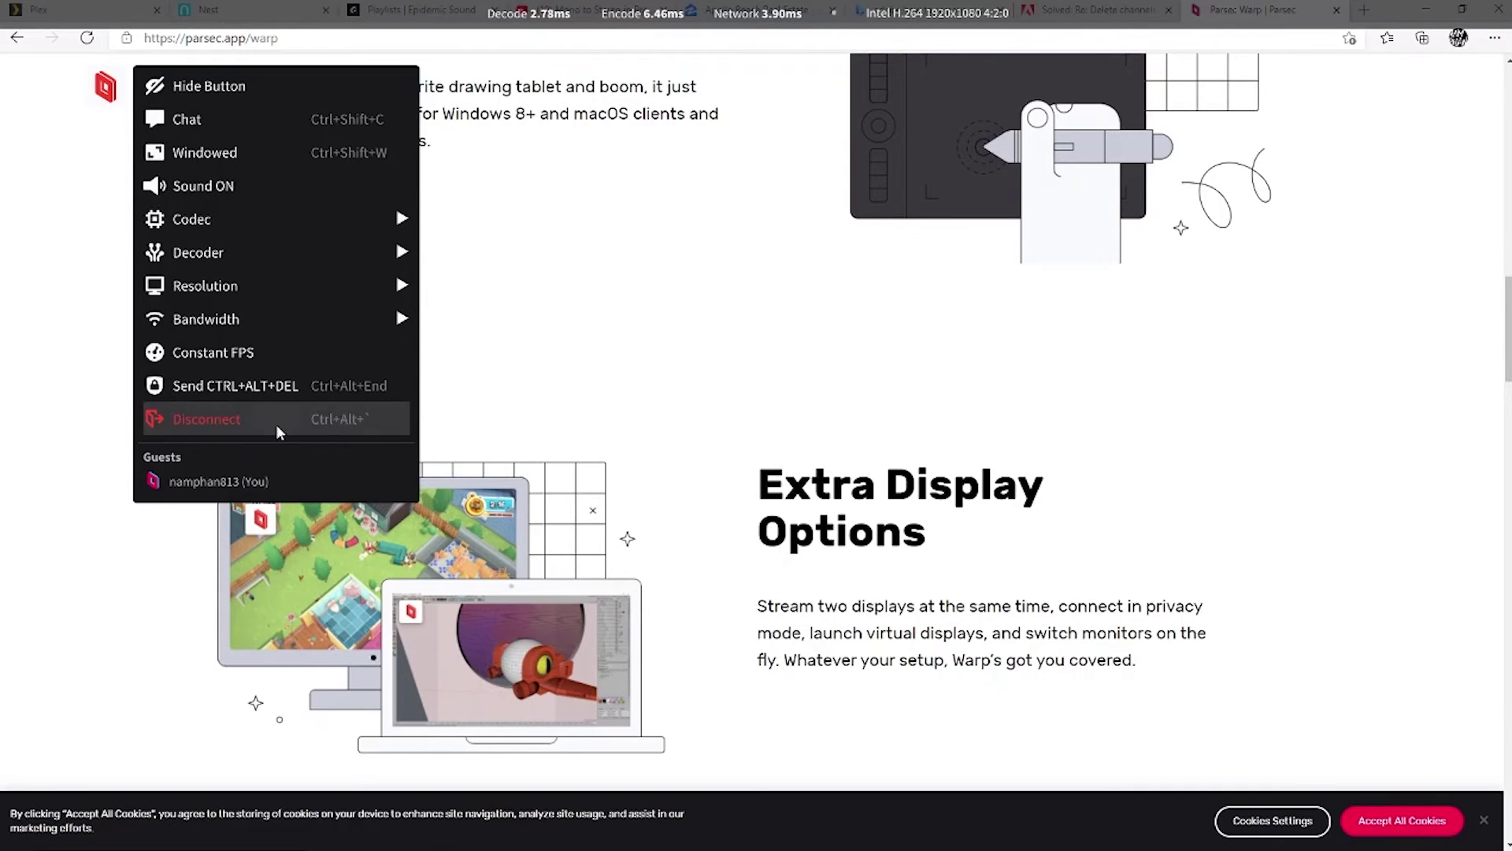
Step: Dismiss the Parsec overlay menu and stats bar to reveal Extra Display Options
{"action": "left_click", "coordinate": [1217, 461]}
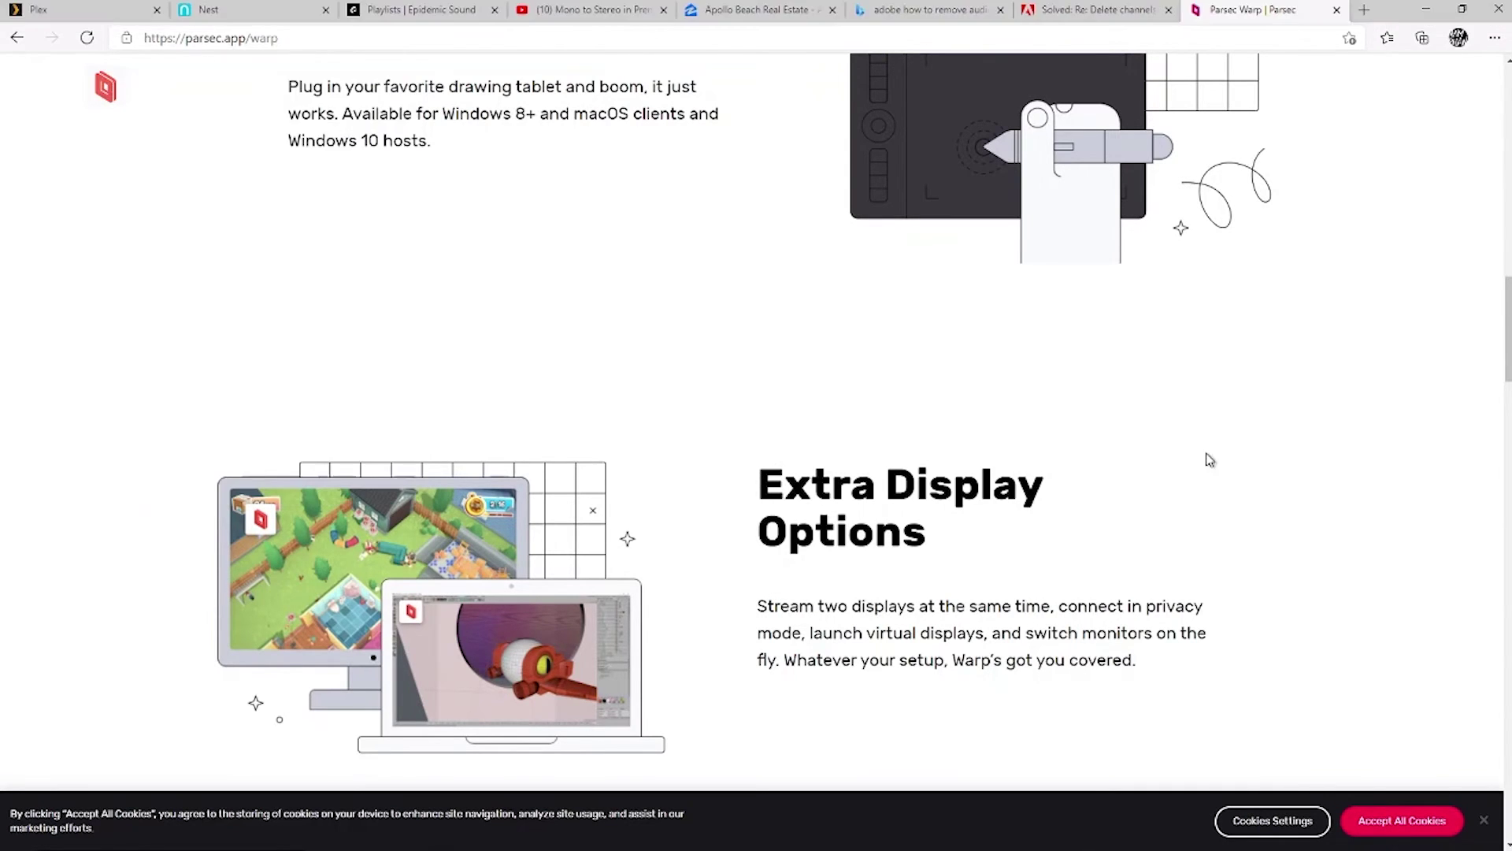